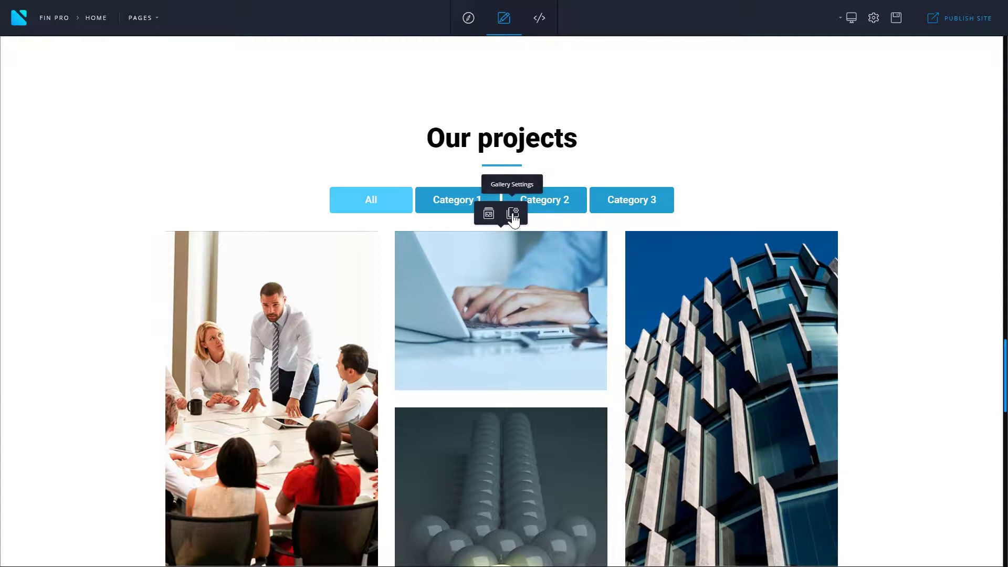
Set the Our projects gallery's slide animation to lg-fade in Gallery Settings and confirm
left_click(513, 215)
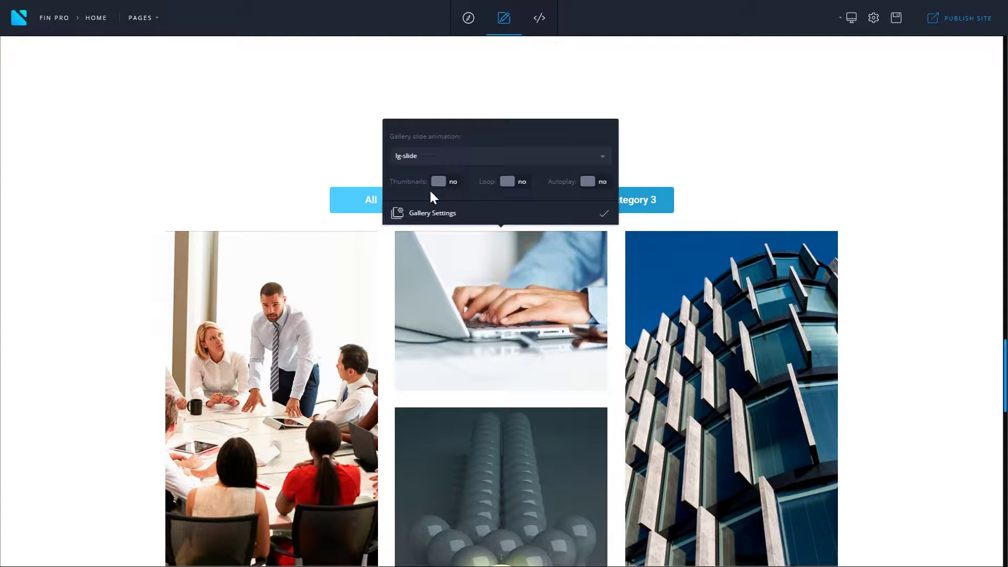
left_click(418, 156)
scroll(427, 211, "down", 2)
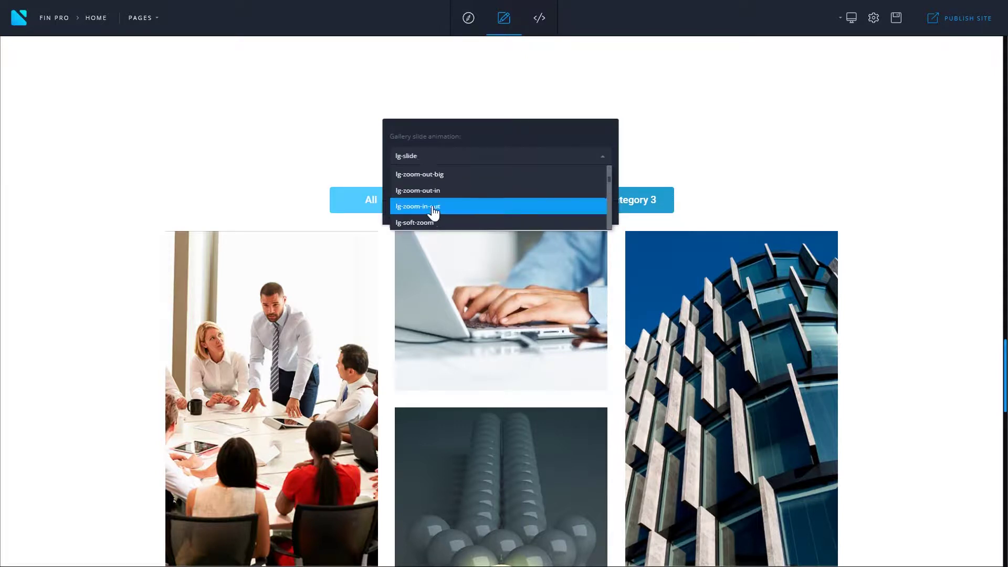
scroll(433, 211, "down", 2)
scroll(440, 211, "down", 2)
scroll(448, 211, "down", 2)
scroll(448, 211, "down", 2)
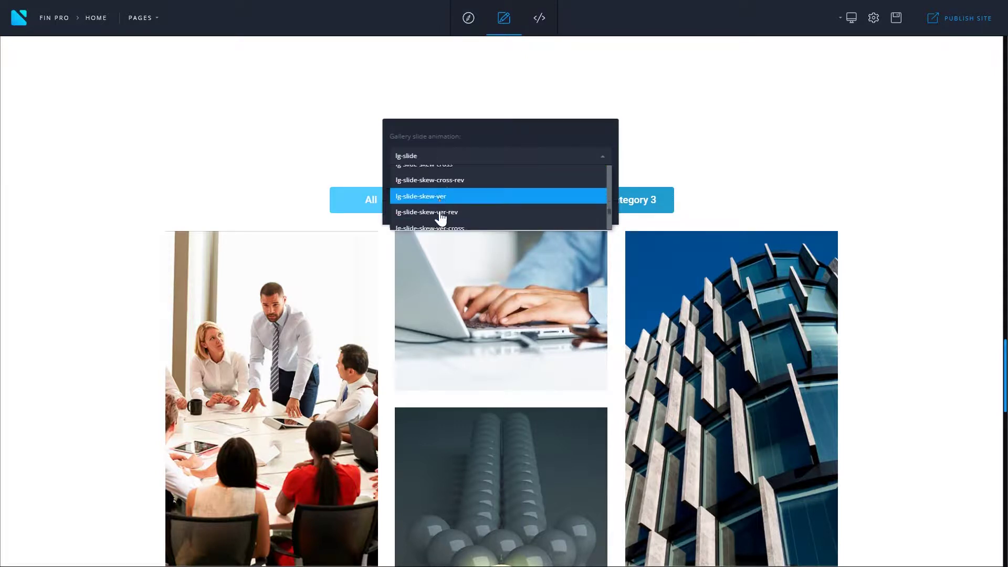
scroll(453, 216, "down", 2)
scroll(456, 222, "down", 2)
scroll(457, 222, "up", 3)
scroll(455, 216, "up", 3)
scroll(453, 201, "up", 3)
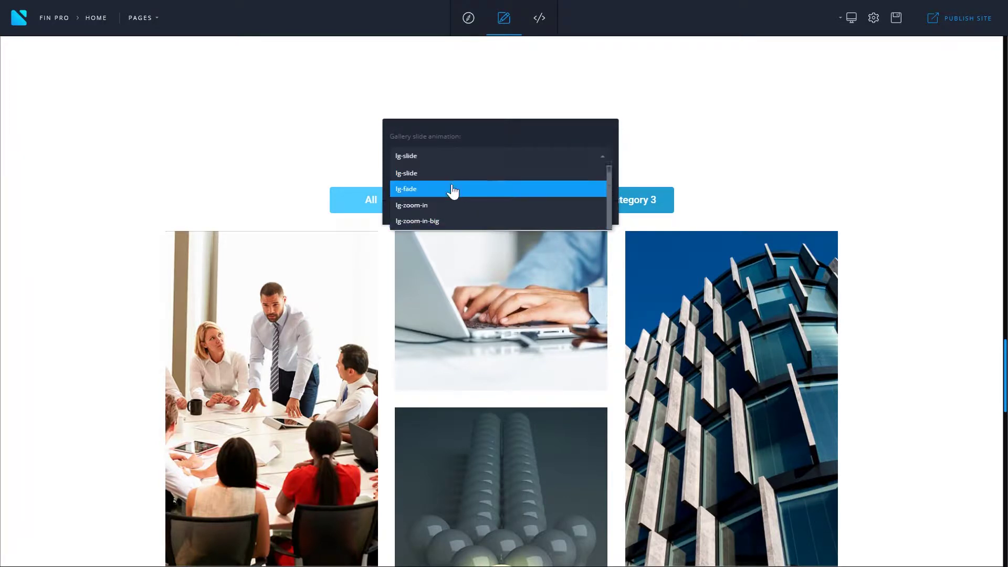
left_click(453, 189)
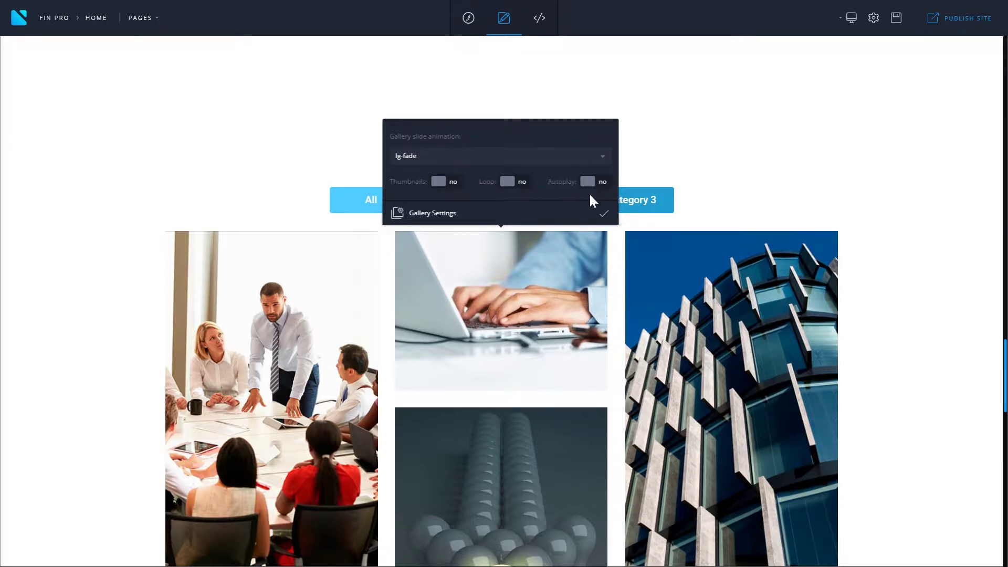
left_click(603, 216)
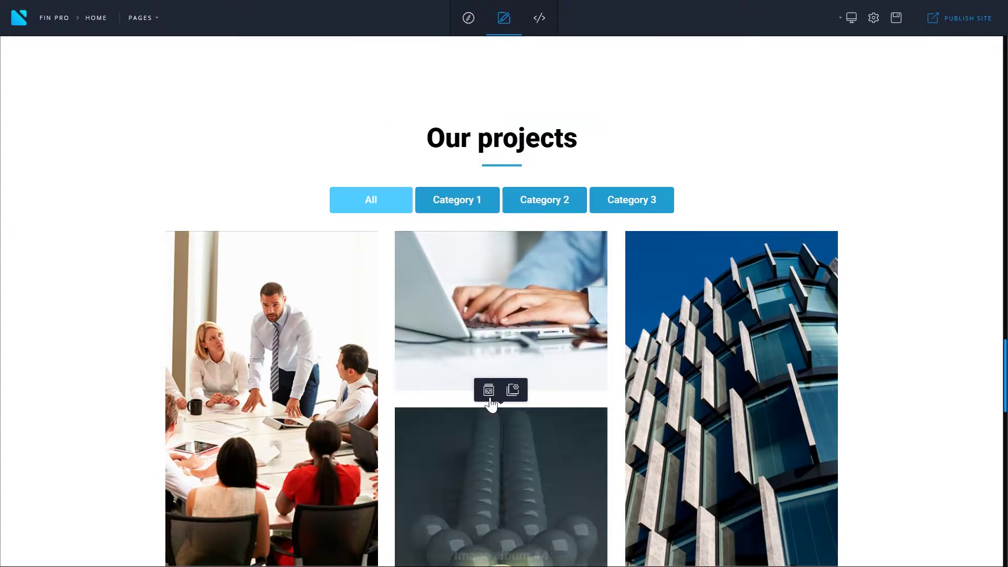
Open the gallery album and bring up the meeting photo item's settings
left_click(488, 389)
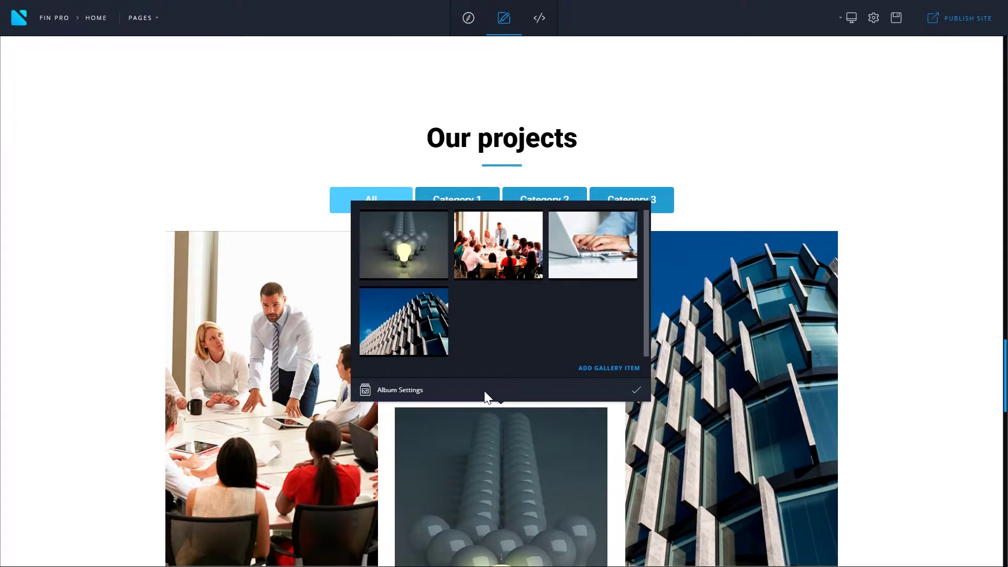
mouse_move(403, 322)
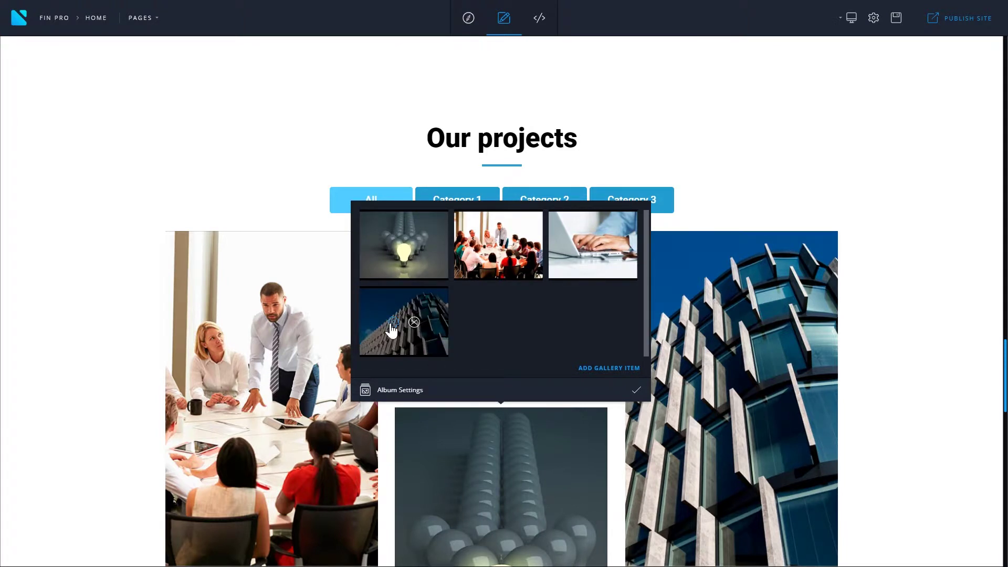
left_click(488, 246)
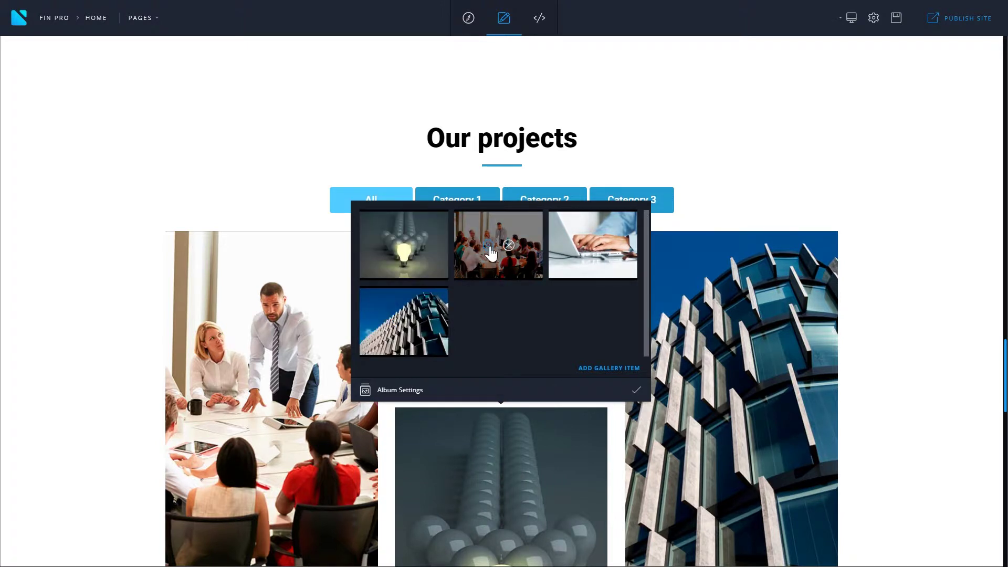
left_click(490, 250)
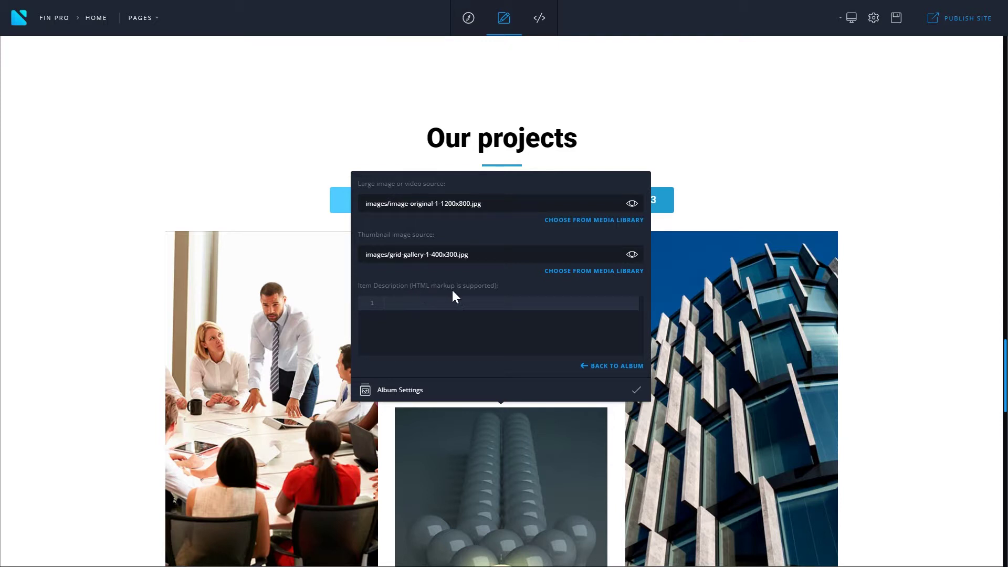
Return to the album grid and add a new empty gallery item
left_click(611, 366)
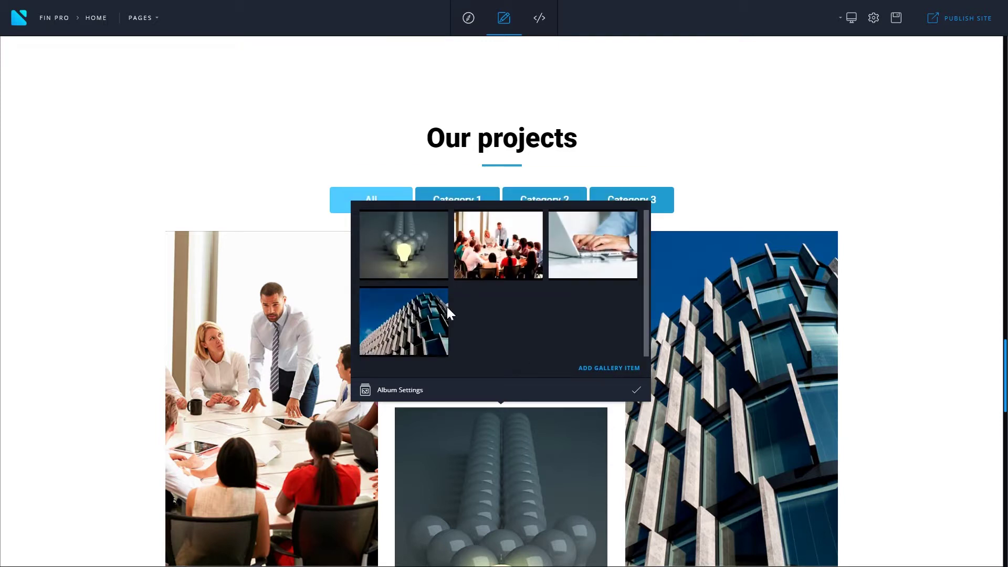
left_click(622, 371)
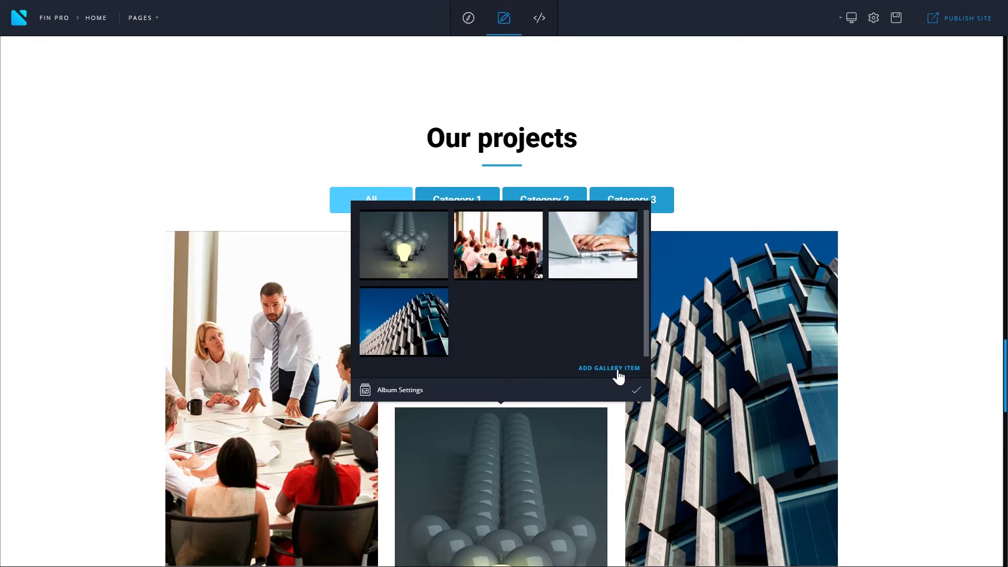
mouse_move(498, 321)
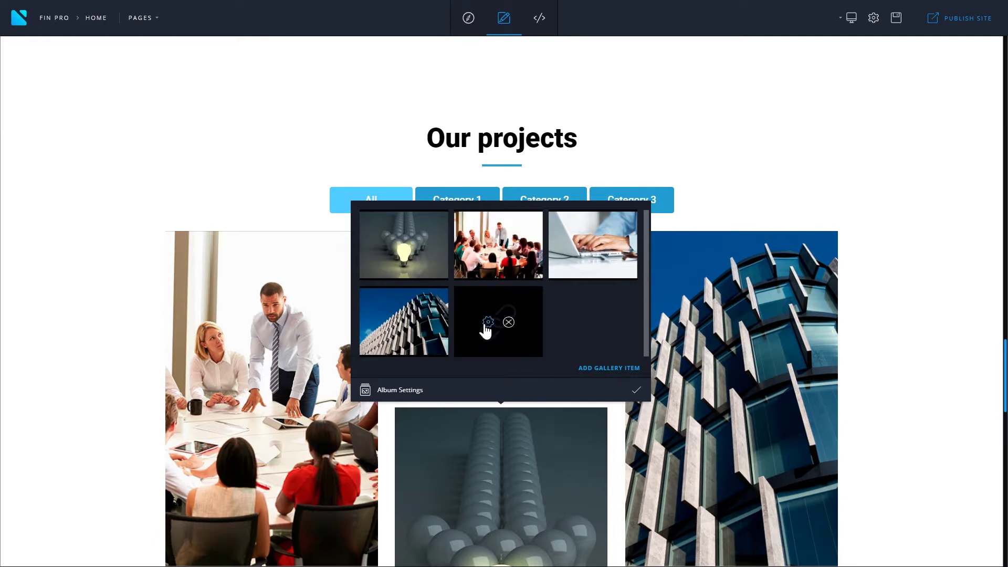
left_click(488, 321)
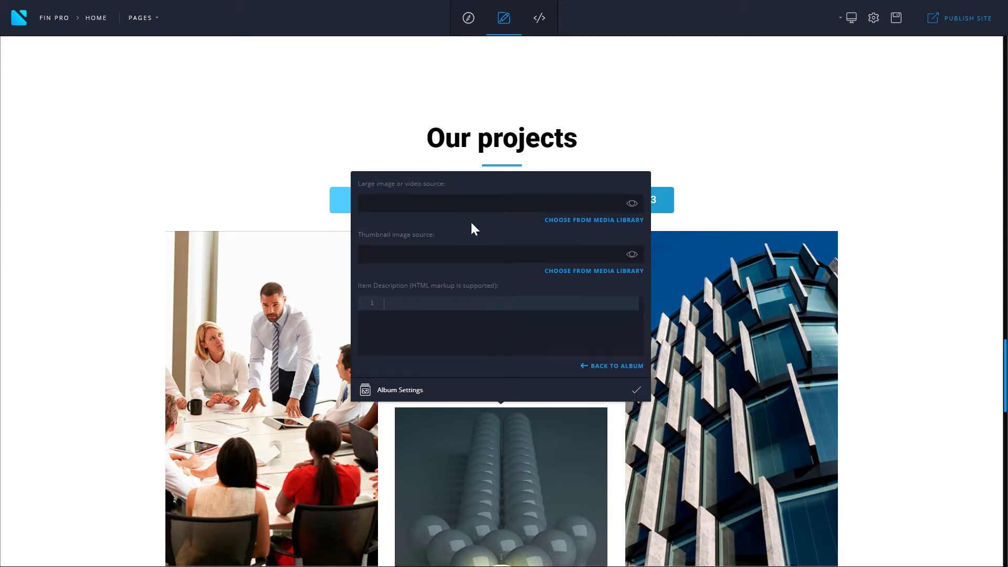
Close the Media Library without choosing an image, then confirm the album settings
left_click(589, 224)
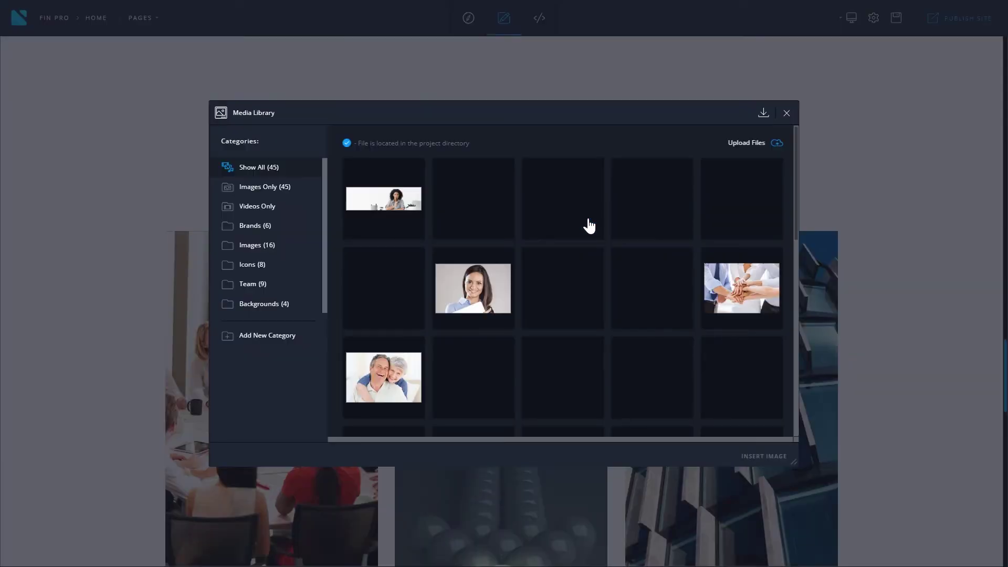
left_click(789, 116)
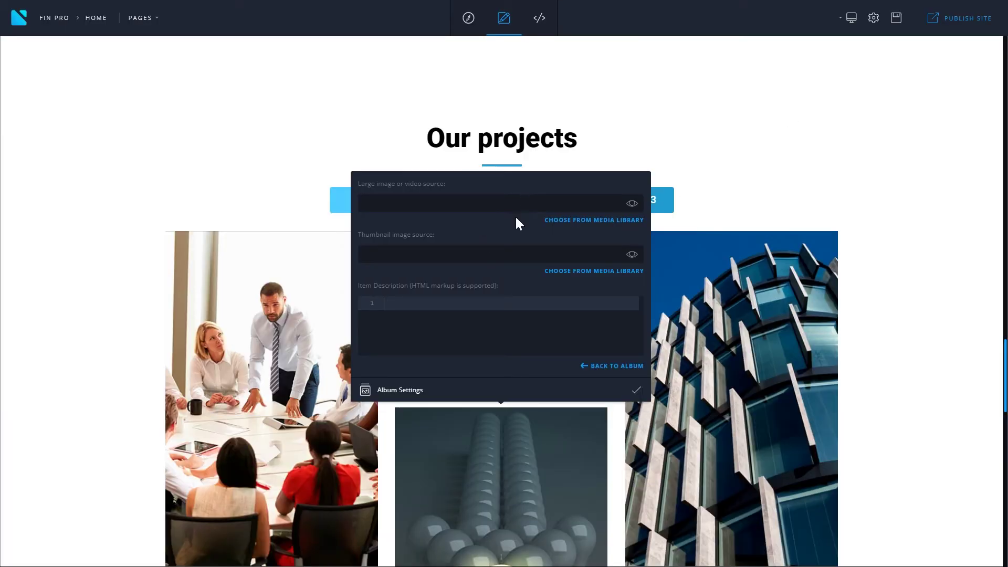
left_click(594, 367)
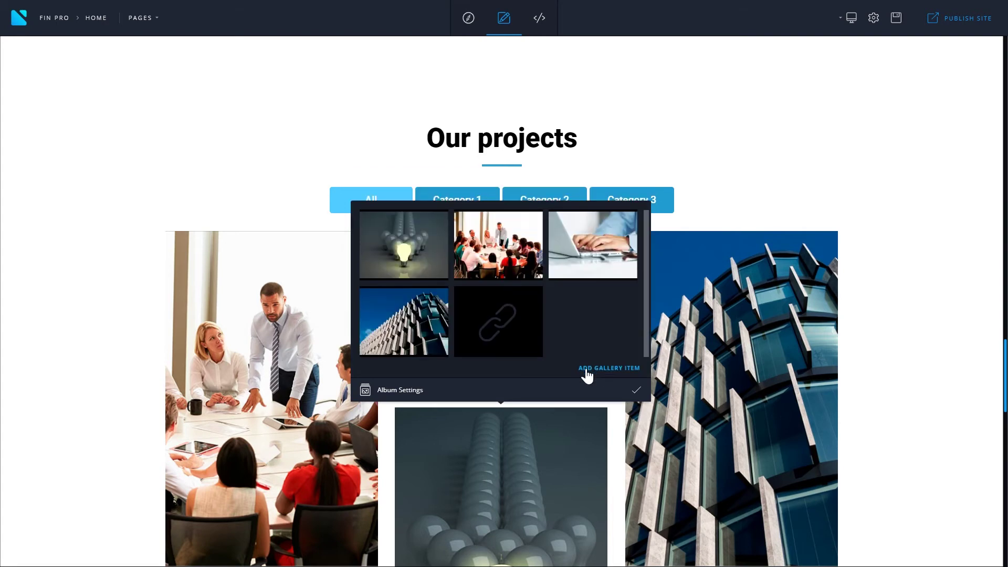
left_click(634, 392)
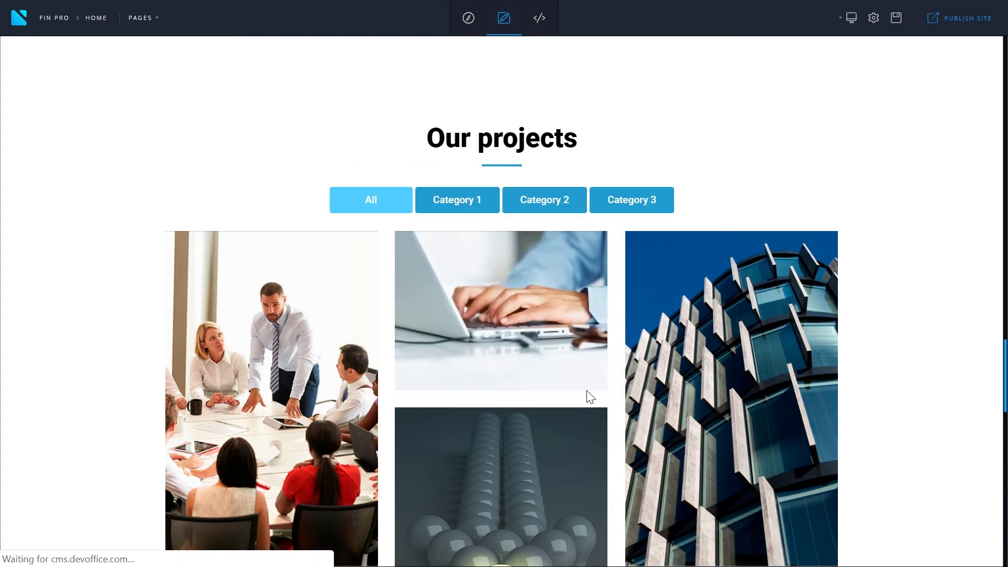